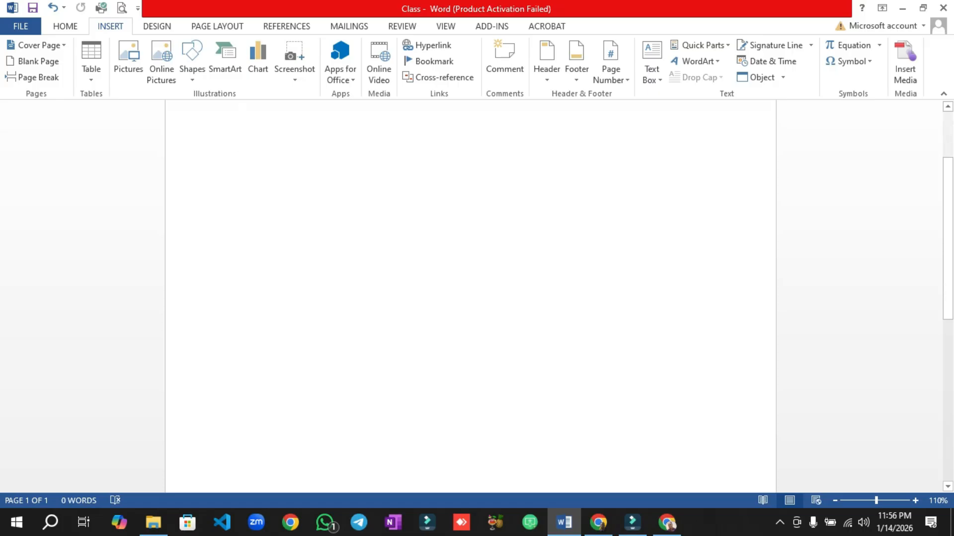
Step: Add a Blank built-in header containing the text "English Book" and return to the document body
scroll(471, 298, "down", 5)
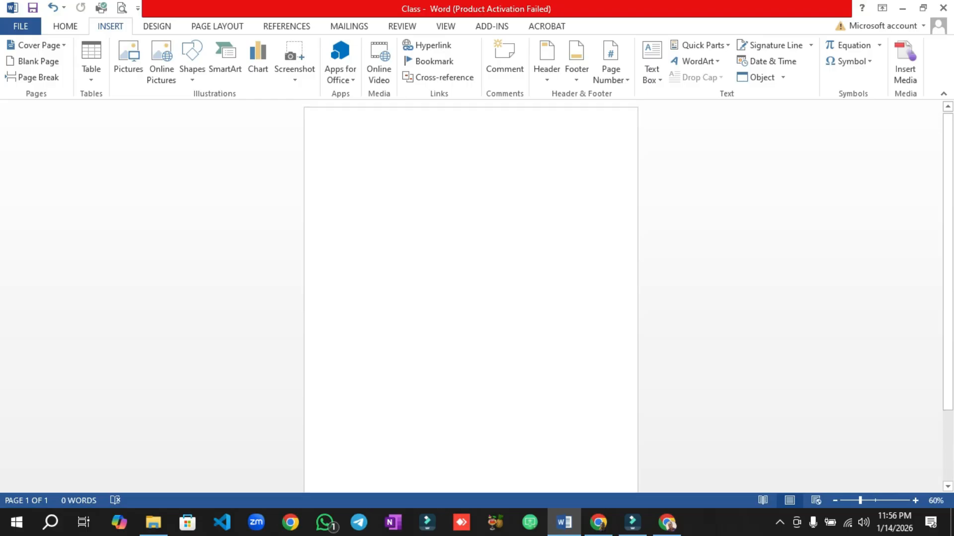
left_click(546, 60)
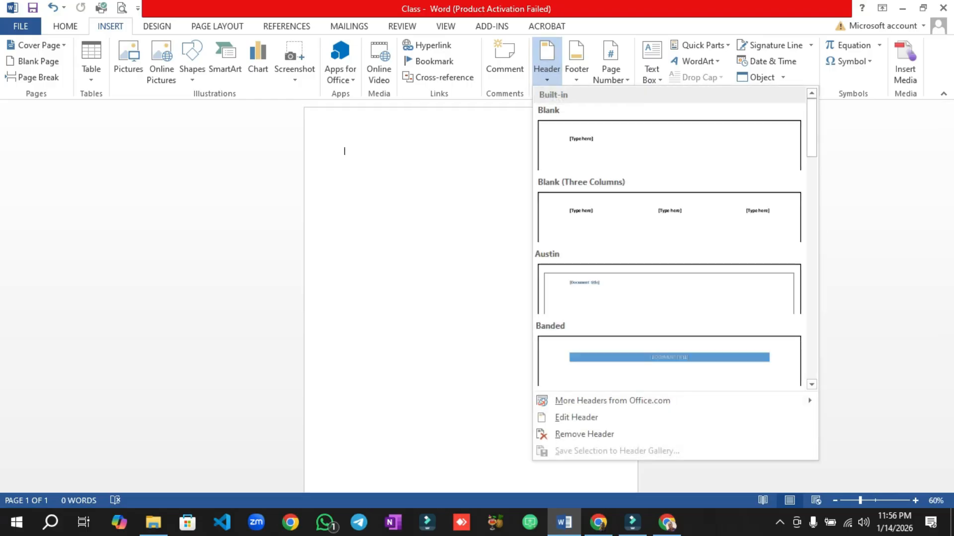
left_click(669, 145)
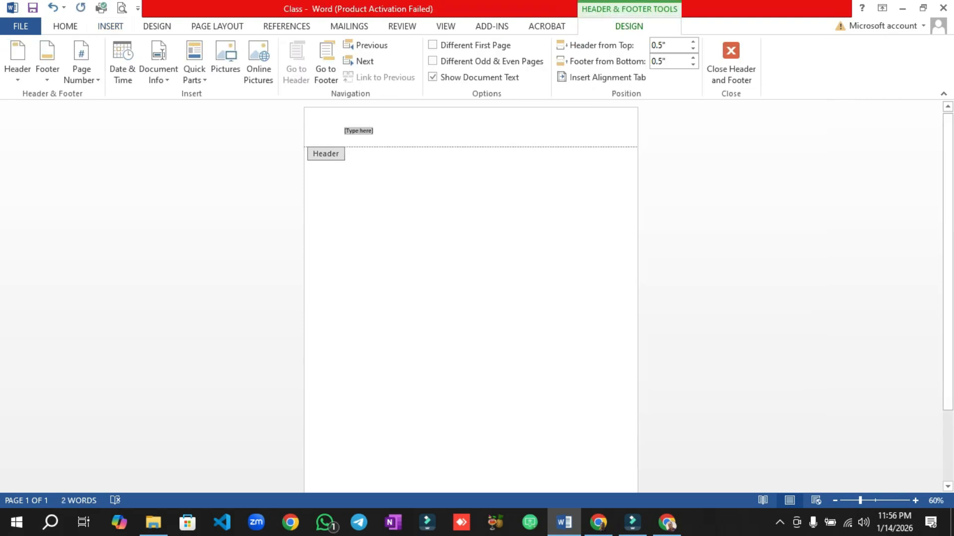
scroll(471, 298, "up", 6)
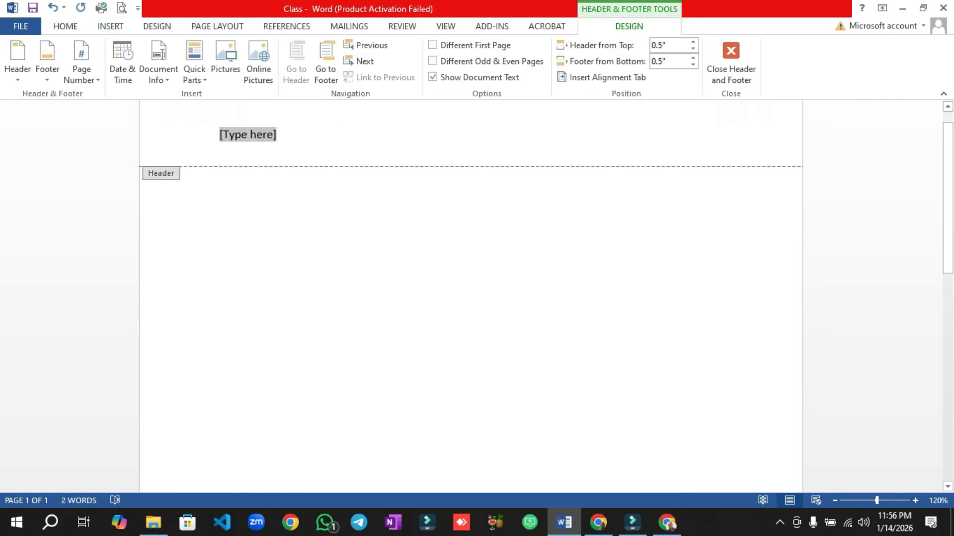
scroll(471, 298, "up", 2)
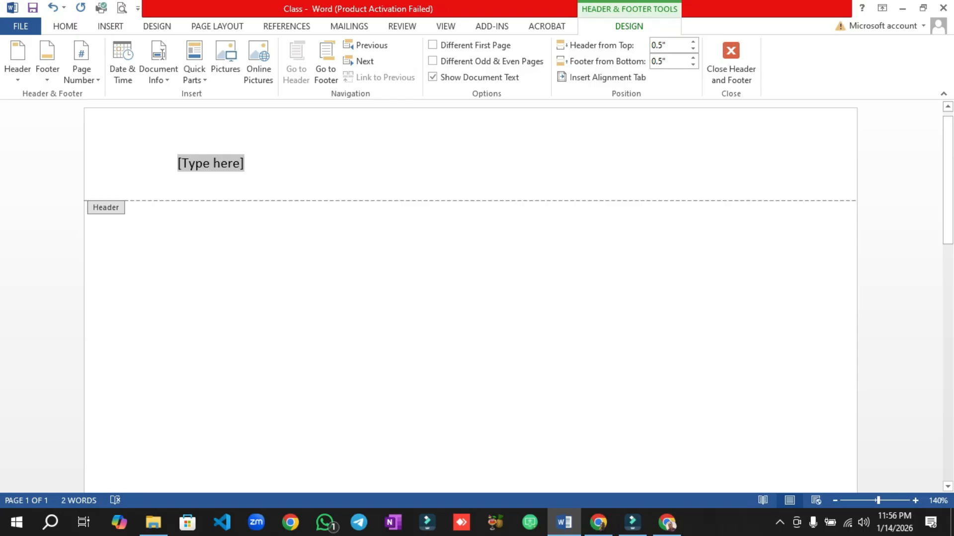
type("E")
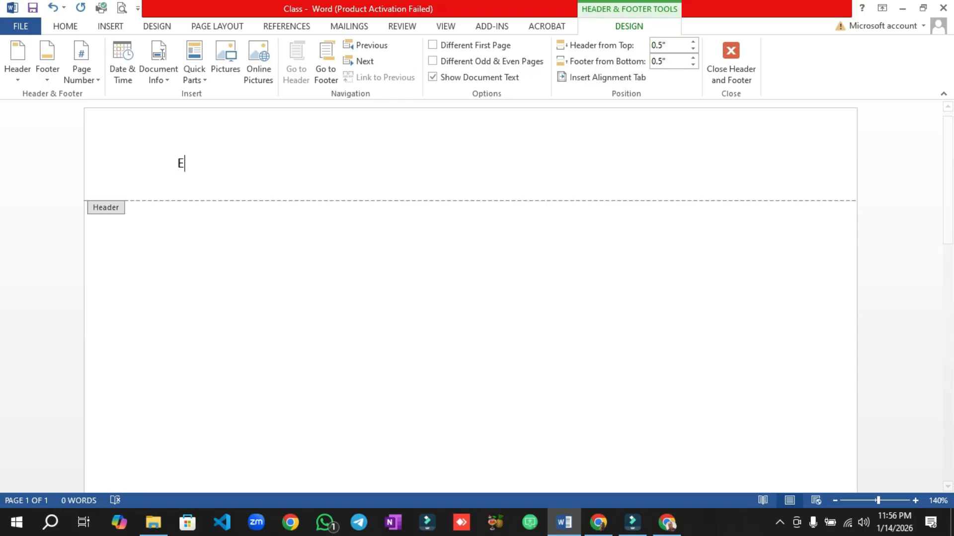
type("nglish Book")
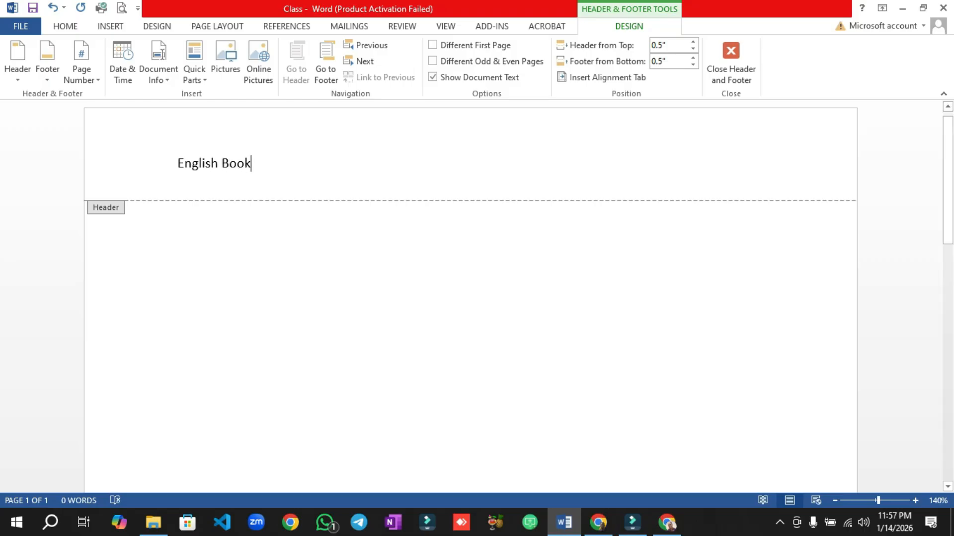
key("Escape")
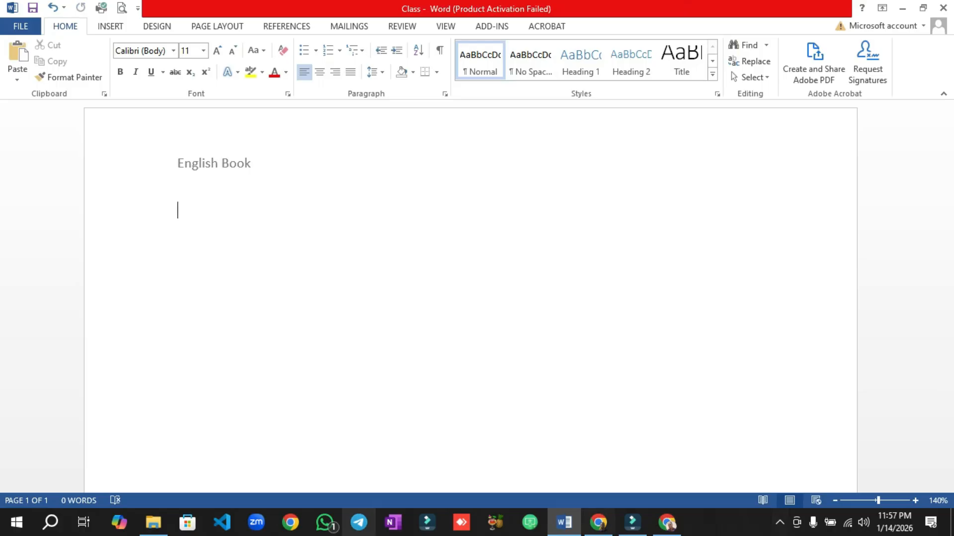
Step: Reopen the header for editing and set its distance from the top of the page to 0.2 inches
double_click(179, 163)
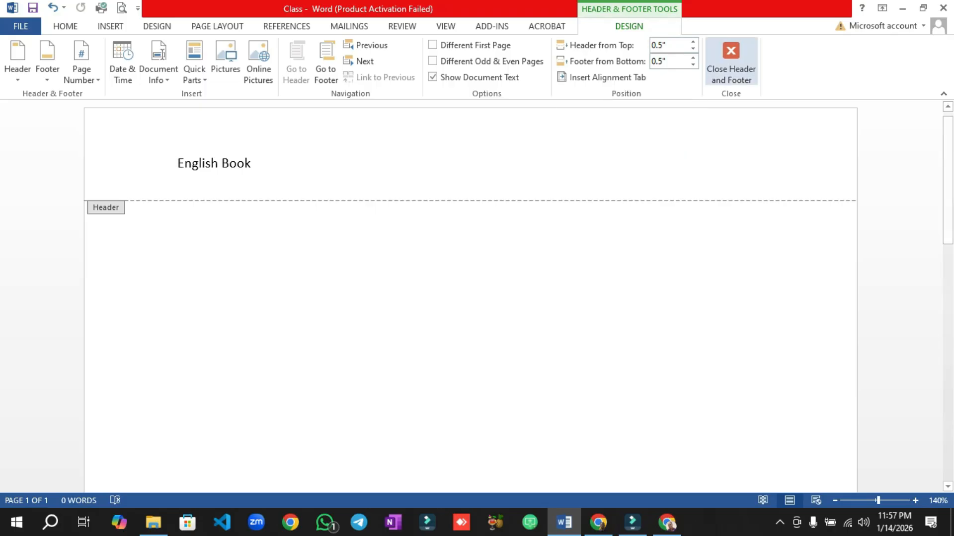
left_click(693, 49)
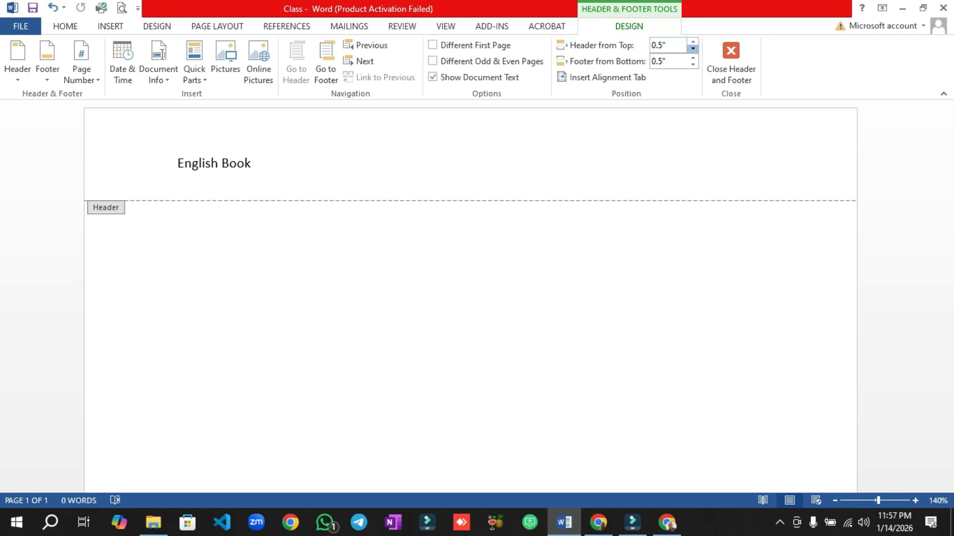
left_click(693, 49)
left_click(692, 49)
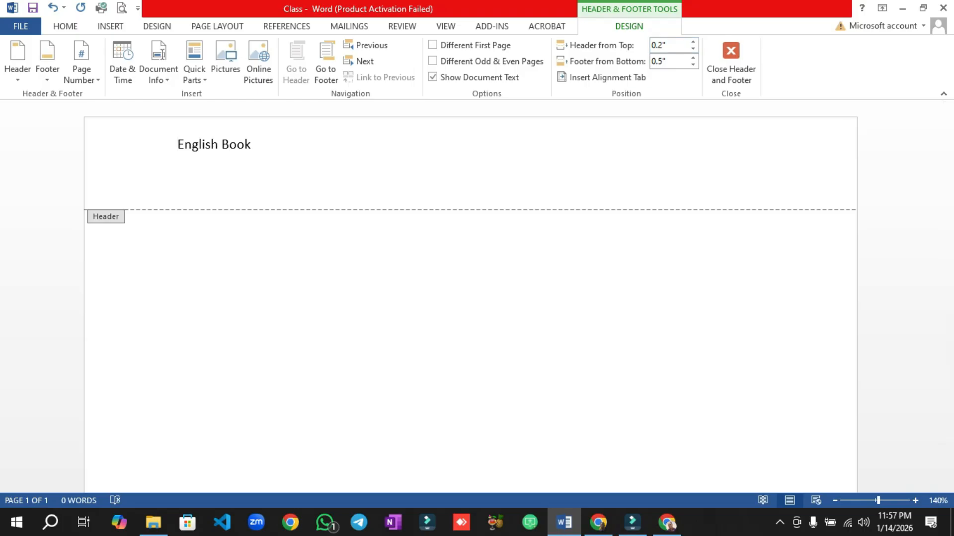
left_click(692, 49)
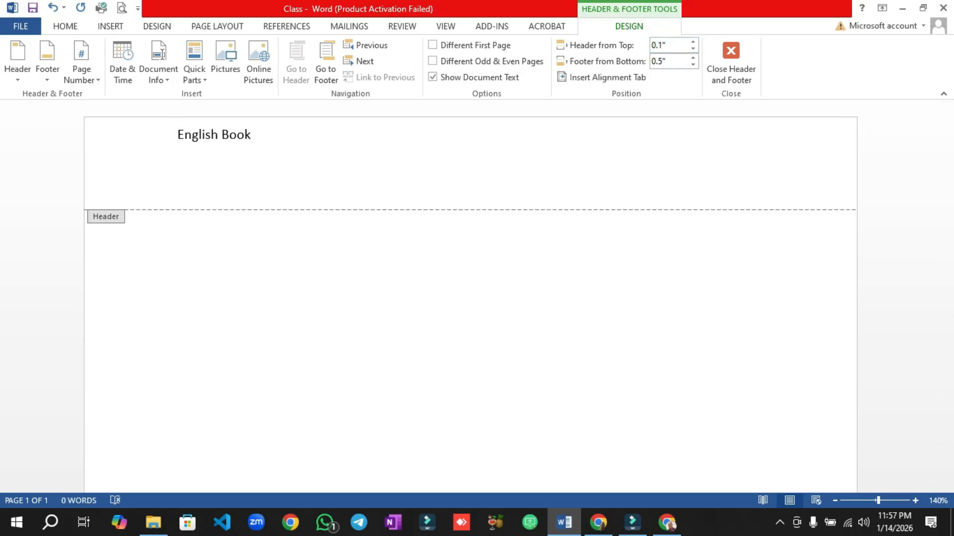
left_click(692, 42)
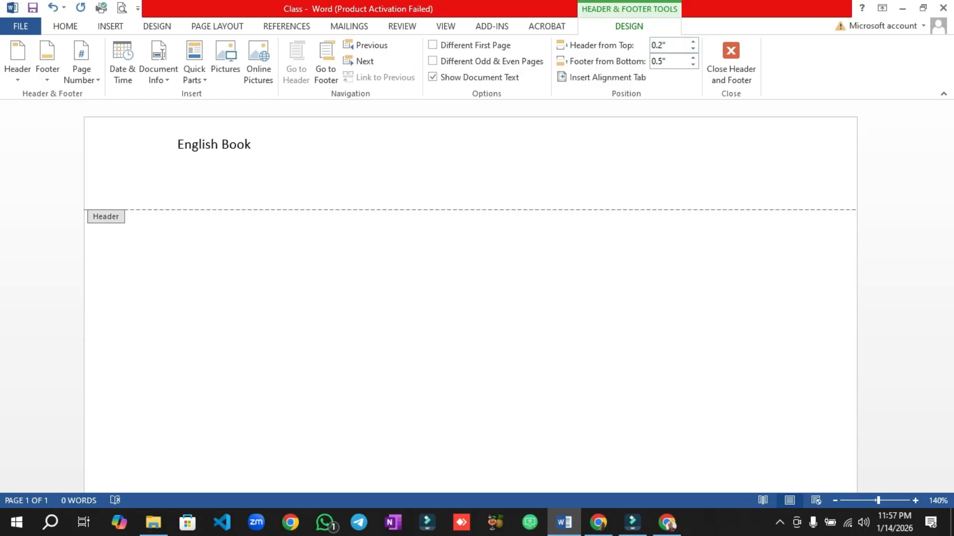
Step: Set the footer's distance from the bottom of the page to 0.2 inches and leave header editing
left_click(692, 65)
left_click(692, 65)
left_click(693, 64)
left_click(693, 65)
left_click(693, 58)
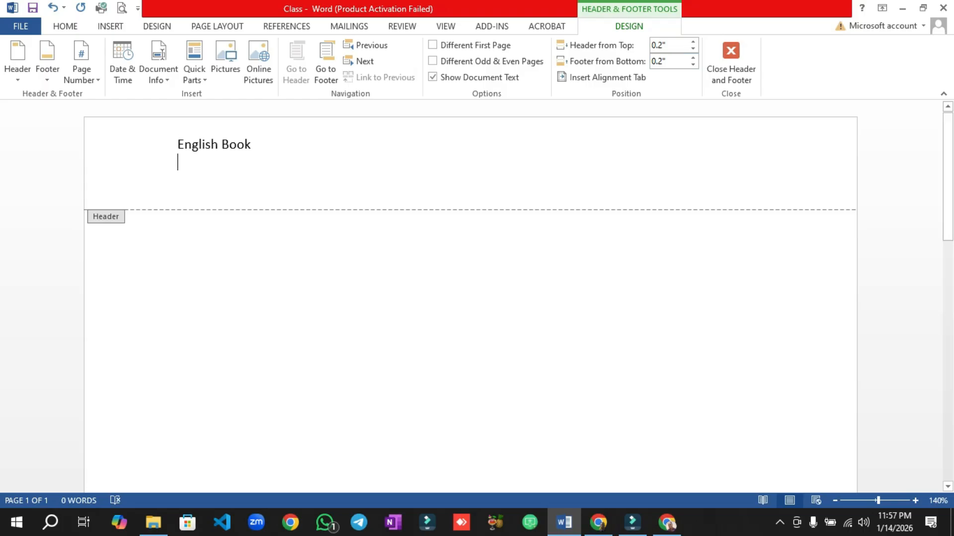
key("Escape")
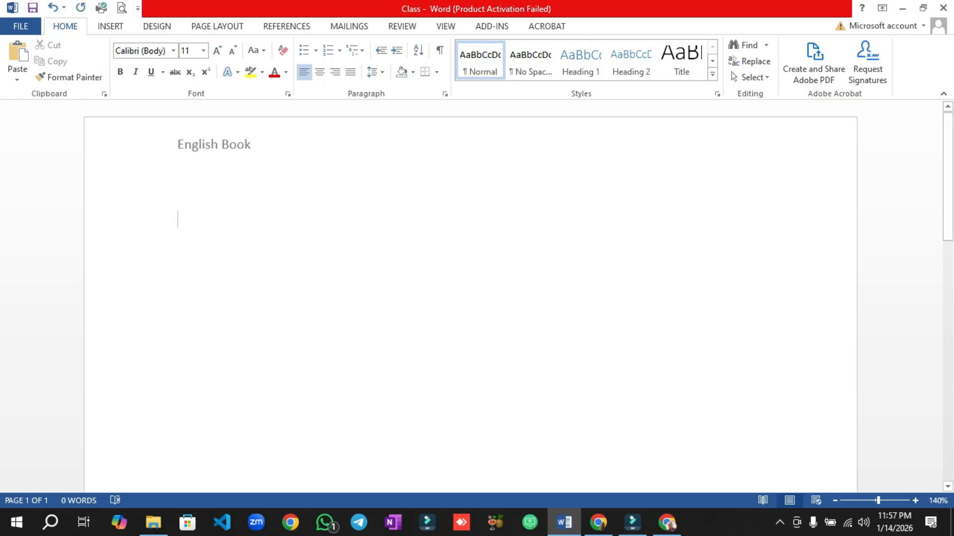
Step: Reopen the header and set its distance from the top of the page to 0.5 inches
double_click(214, 145)
left_click(693, 49)
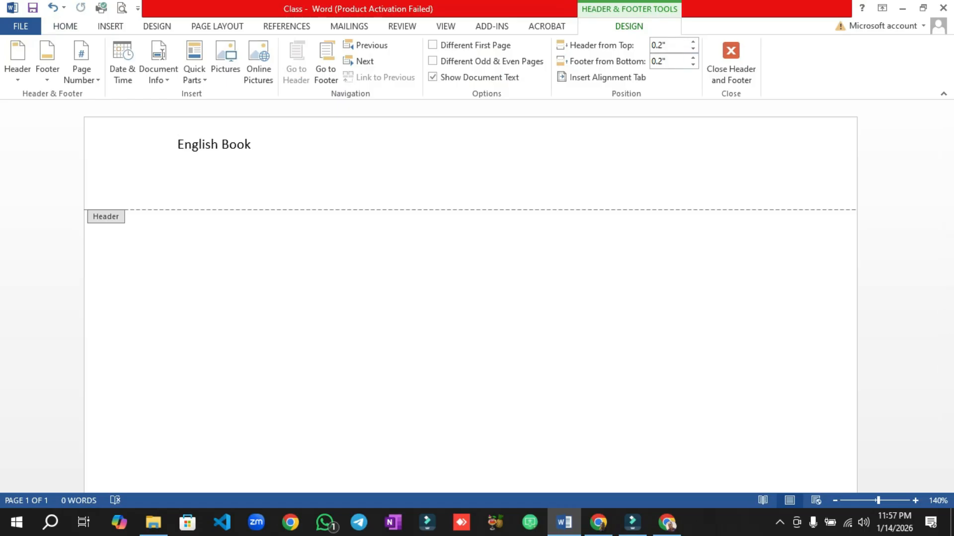
left_click(692, 42)
left_click(692, 42)
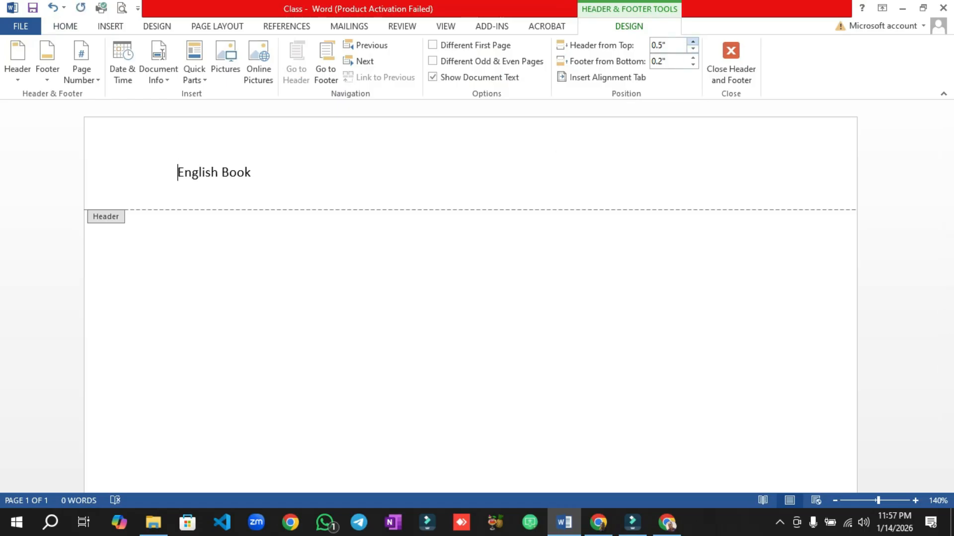
left_click(693, 42)
left_click(693, 42)
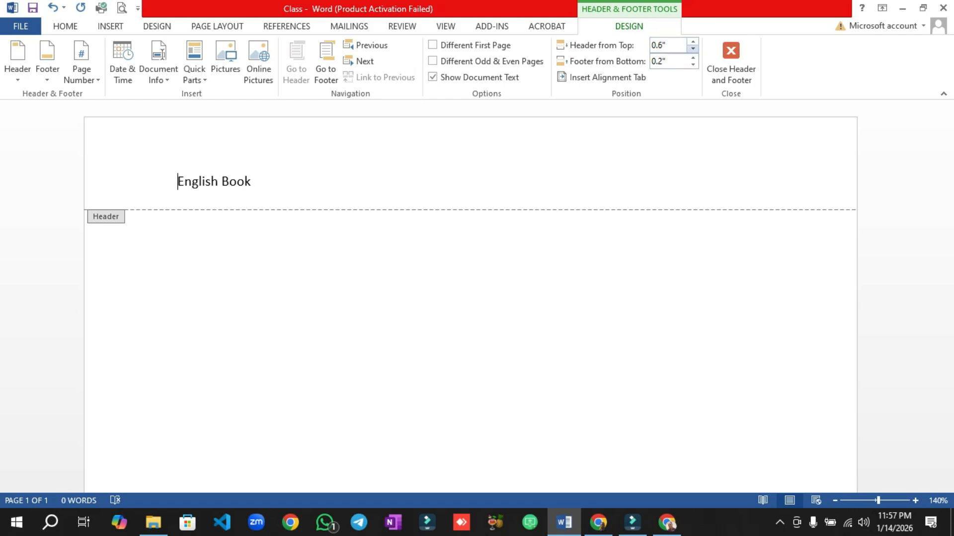
left_click(692, 48)
Step: Set the footer's distance from the bottom of the page to 0.5 inches and leave header editing
left_click(692, 58)
left_click(693, 57)
left_click(692, 58)
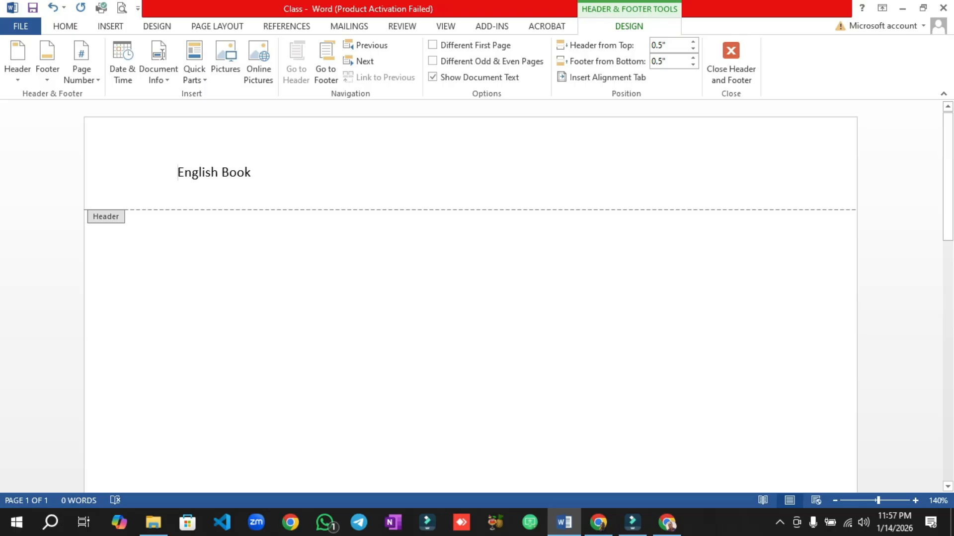
key("Escape")
Step: Insert the built-in Banded footer and return to the document body
scroll(470, 293, "down", 5)
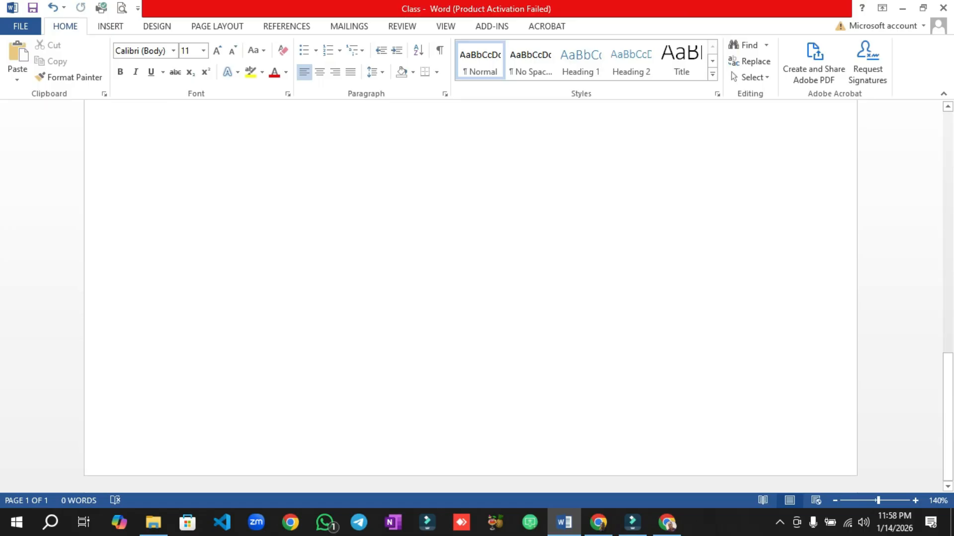
left_click(110, 27)
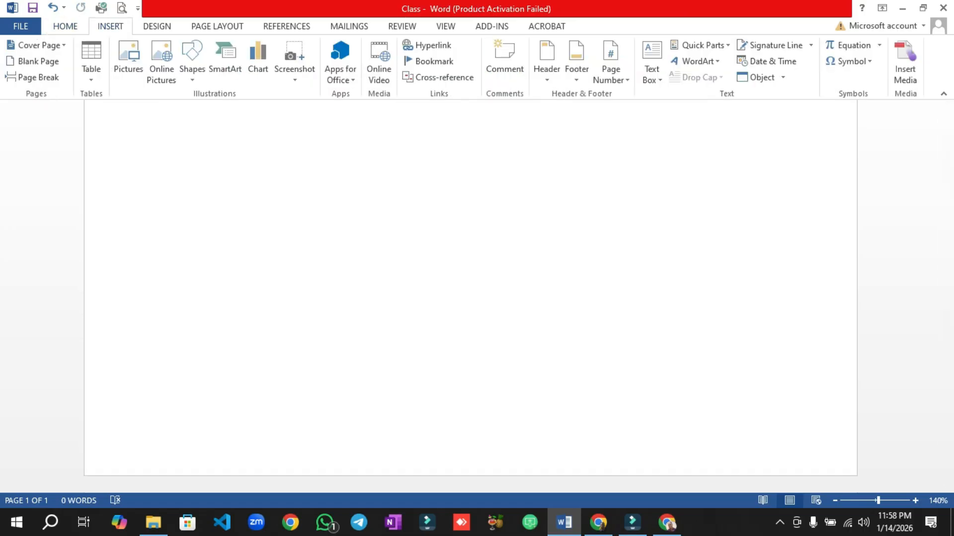
left_click(576, 64)
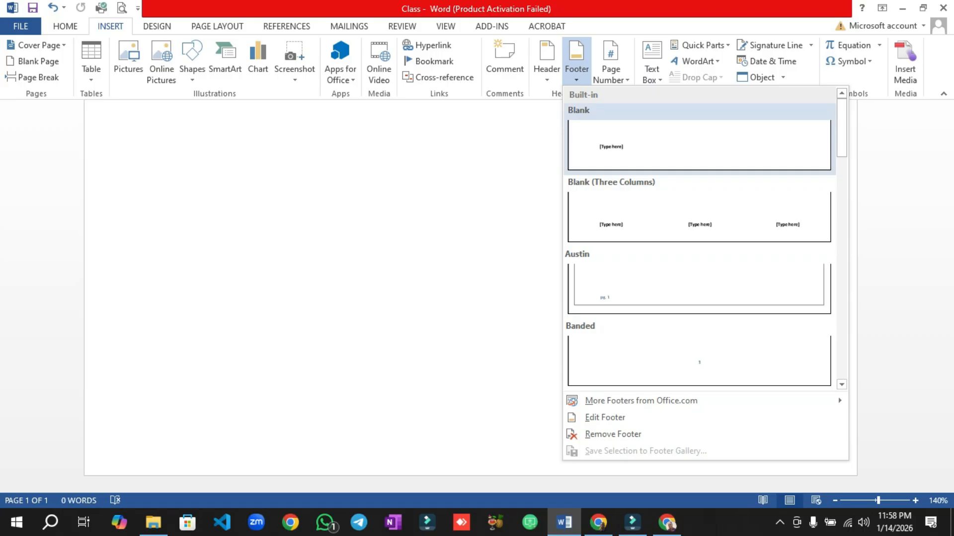
left_click(699, 360)
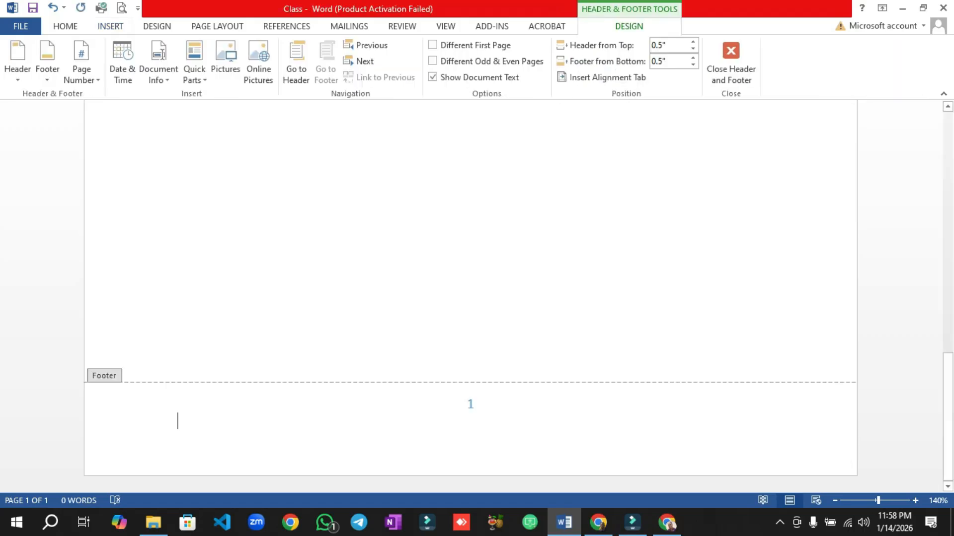
triple_click(523, 317)
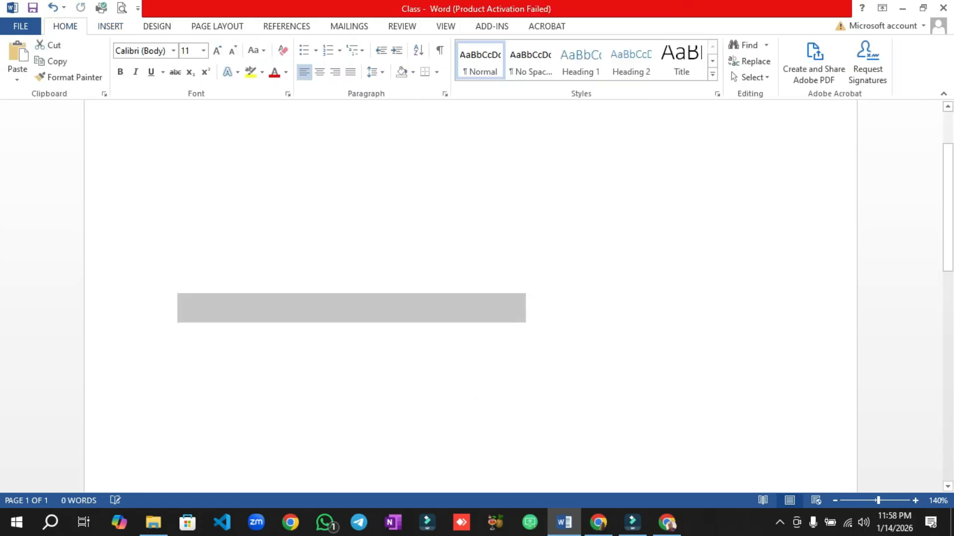
left_click(470, 419)
double_click(470, 419)
scroll(470, 288, "down", 5)
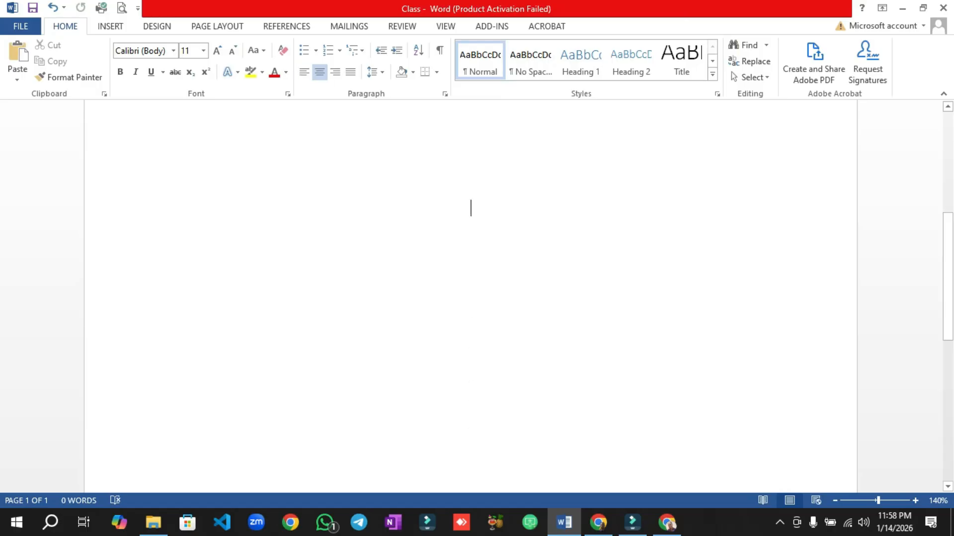
key("ctrl+z")
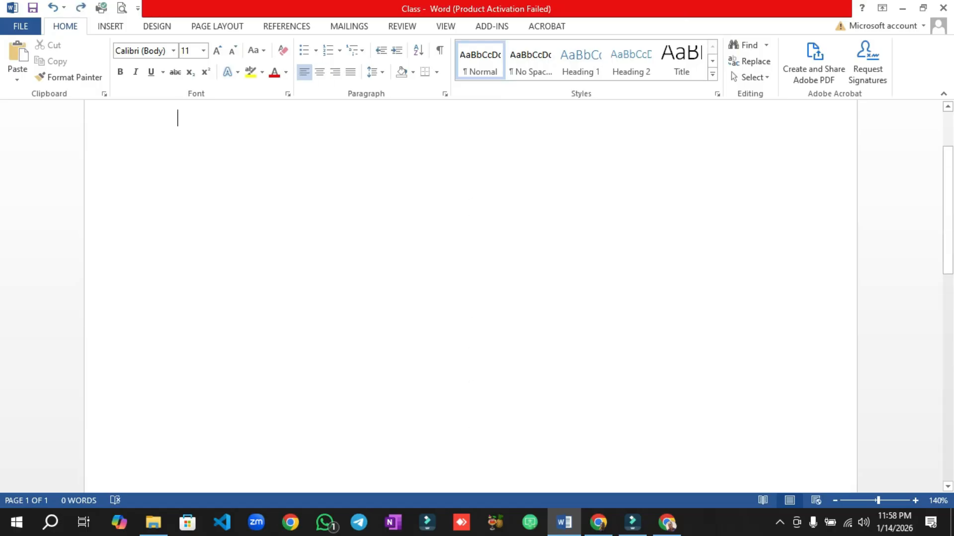
Step: Insert the built-in Blank footer at the bottom of the page
scroll(470, 288, "down", 3)
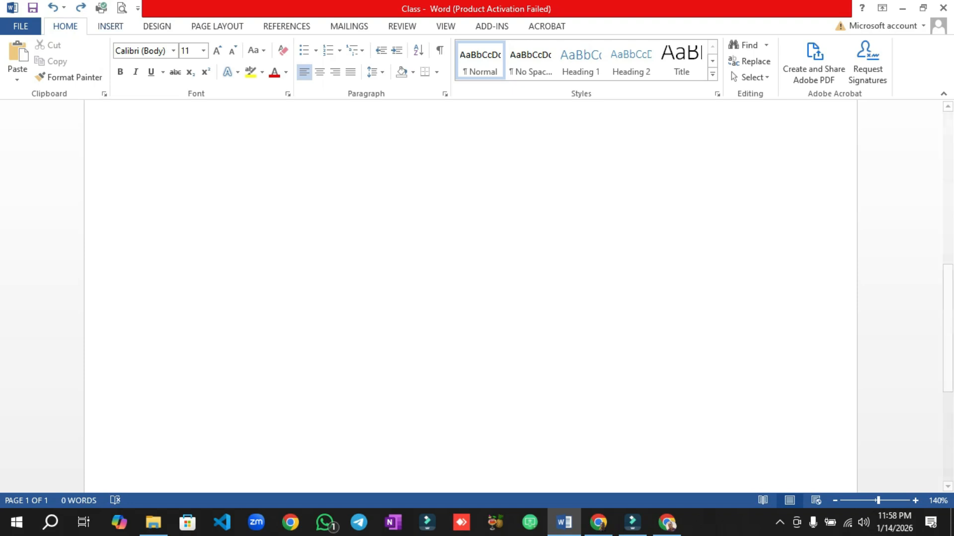
left_click(110, 27)
left_click(576, 65)
left_click(699, 145)
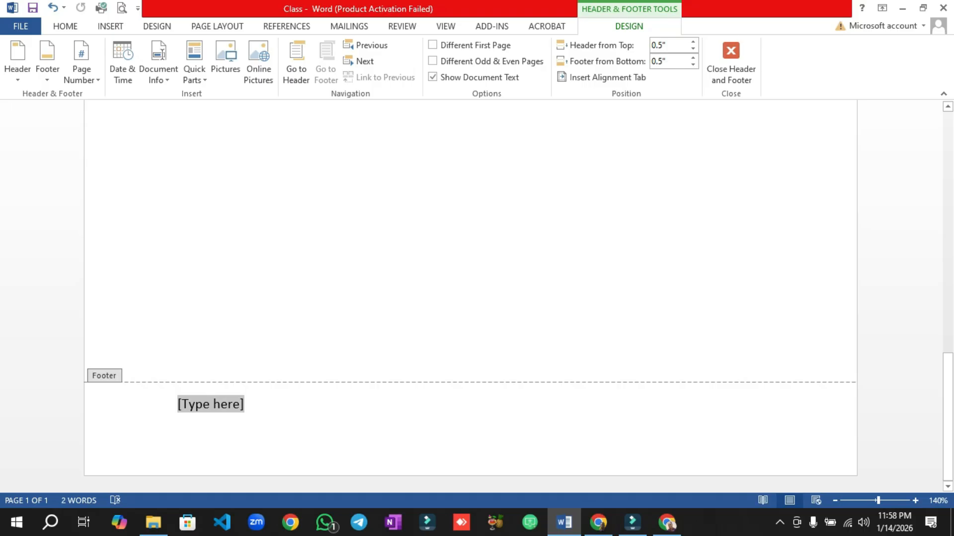
Step: Fill the footer placeholder with the text "1st Edition" and close the header and footer editing mode
type("1s")
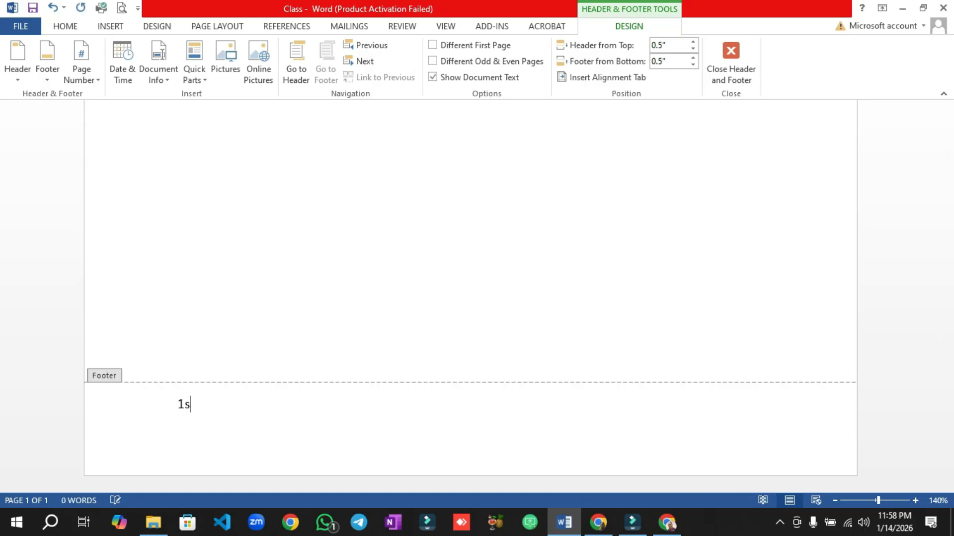
type("t edition")
key("BackSpace")
key("BackSpace")
key("BackSpace")
key("BackSpace")
key("BackSpace")
key("BackSpace")
key("BackSpace")
key("BackSpace")
key("BackSpace")
type("Edition")
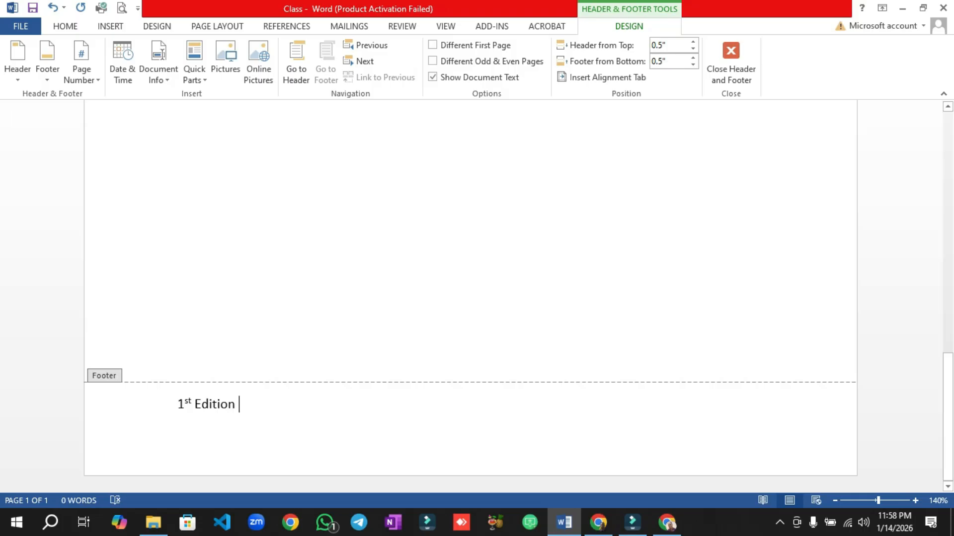
left_click(732, 71)
Step: Review the header at the top of the page and the footer at the bottom
scroll(470, 288, "down", 5)
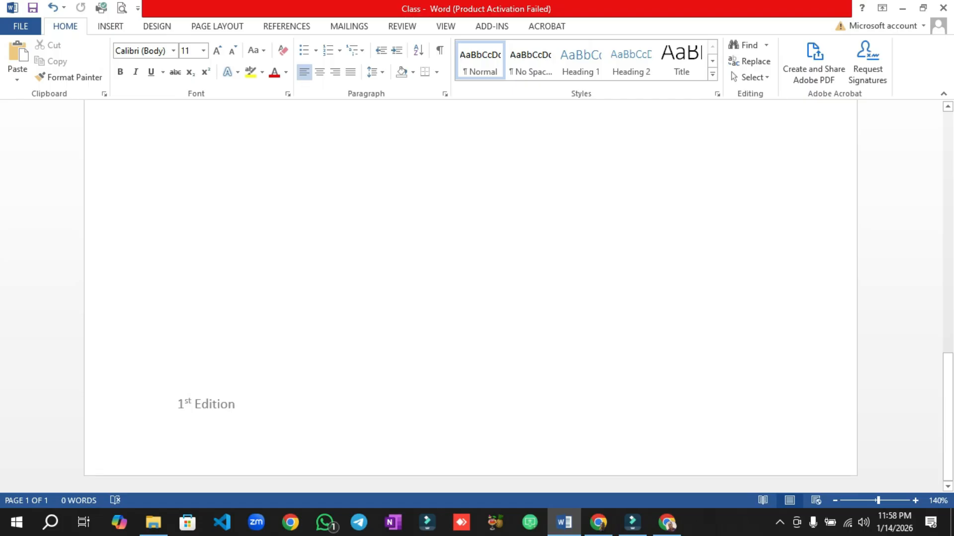
scroll(470, 288, "up", 5)
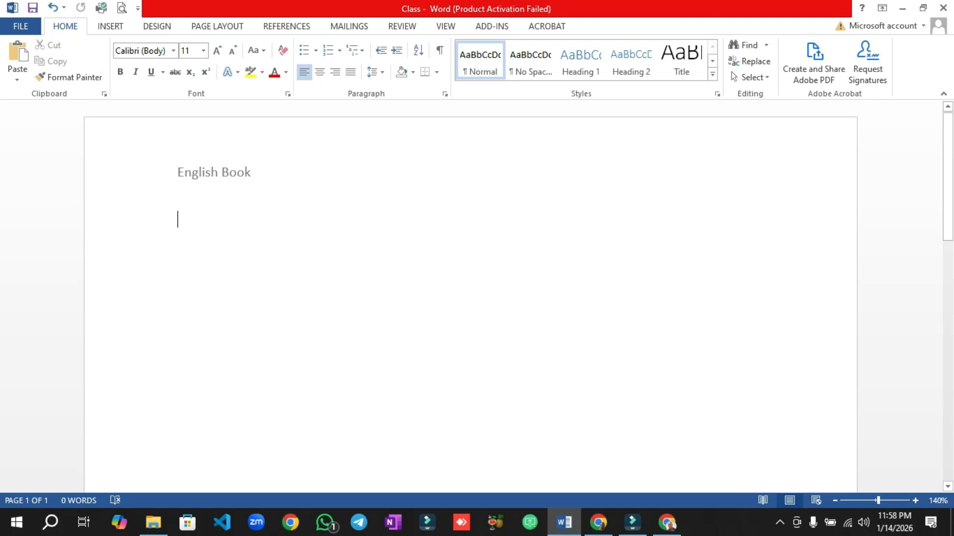
scroll(470, 288, "down", 5)
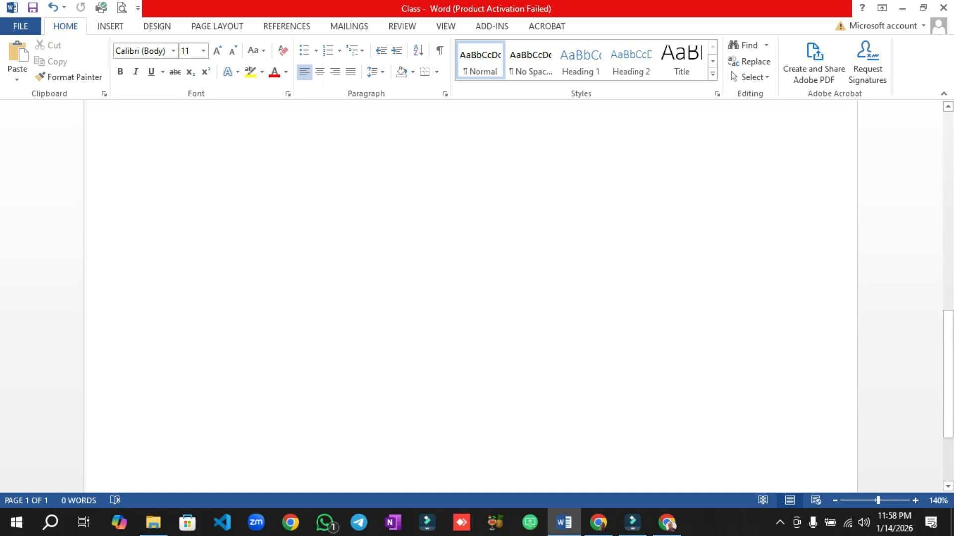
scroll(470, 288, "down", 3)
scroll(470, 288, "up", 5)
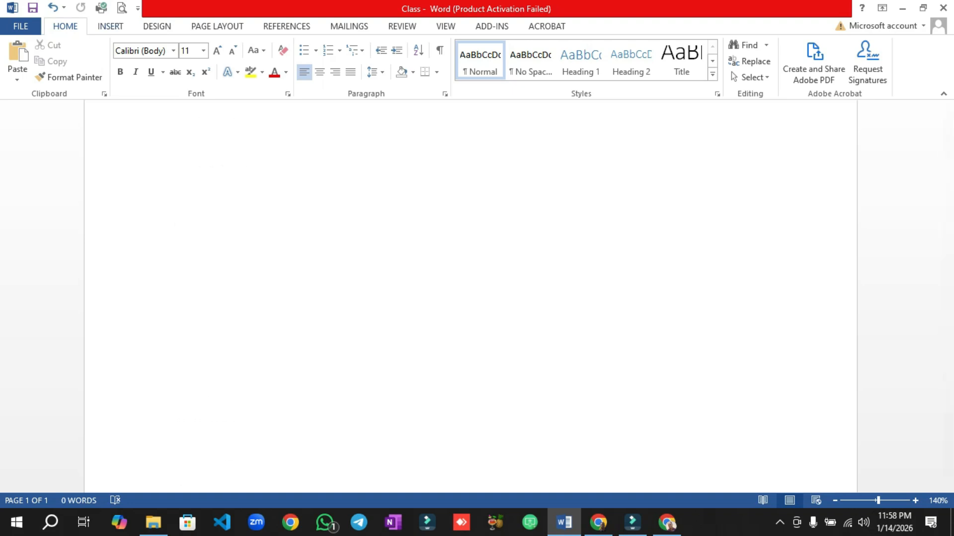
Step: Examine the page number designs offered for the top of the page, the bottom of the page and the page margins
left_click(111, 26)
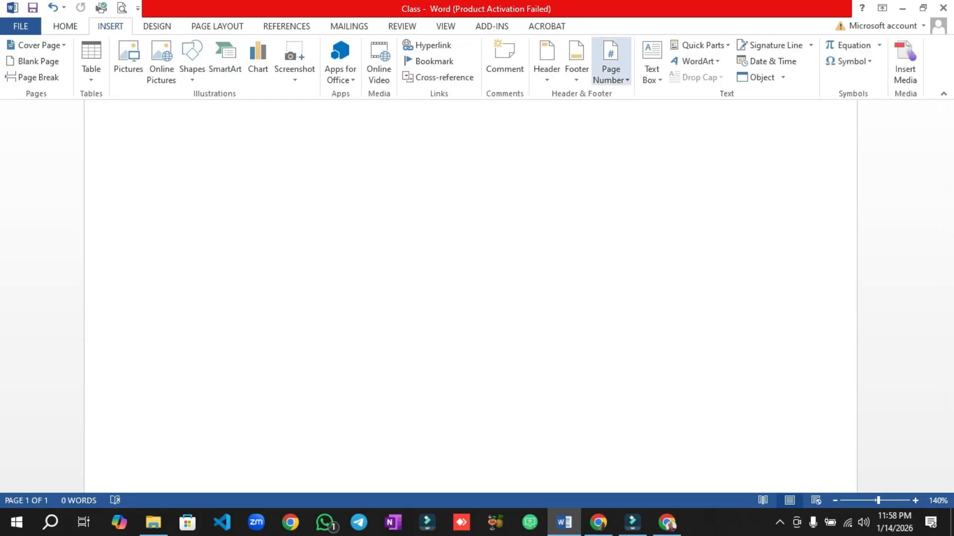
left_click(611, 74)
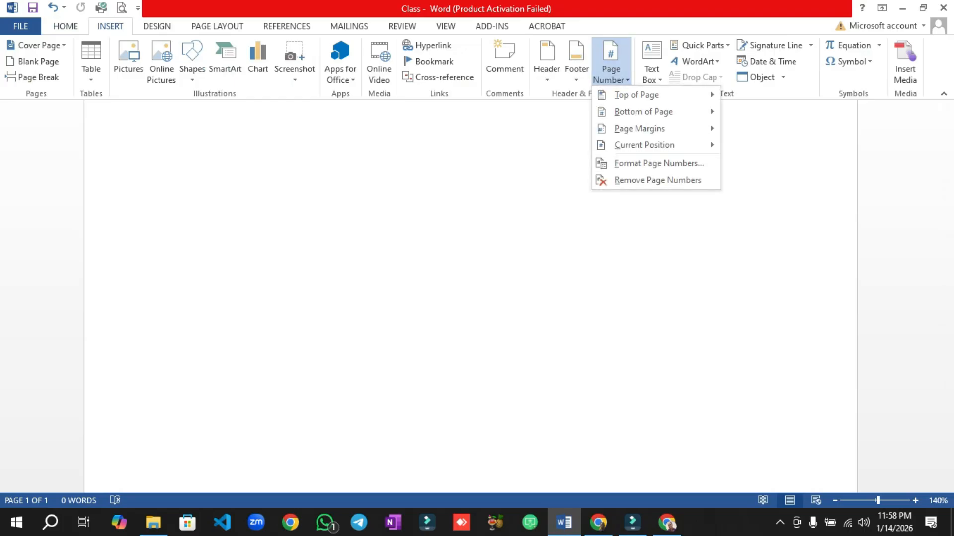
mouse_move(636, 94)
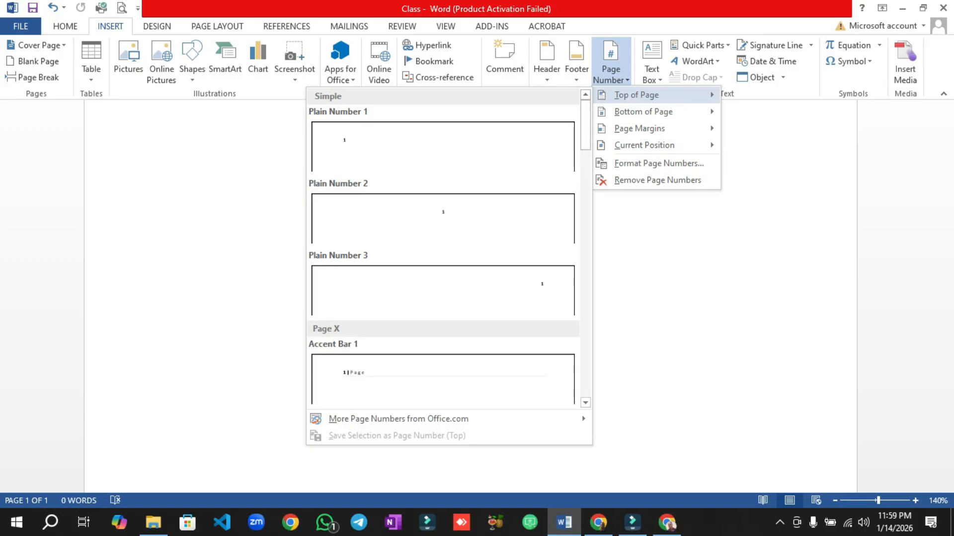
mouse_move(644, 111)
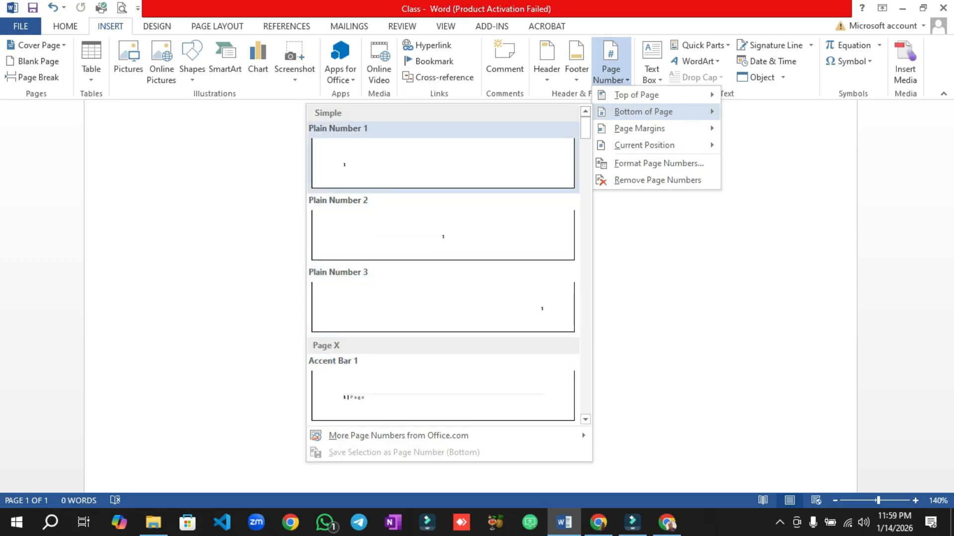
mouse_move(639, 128)
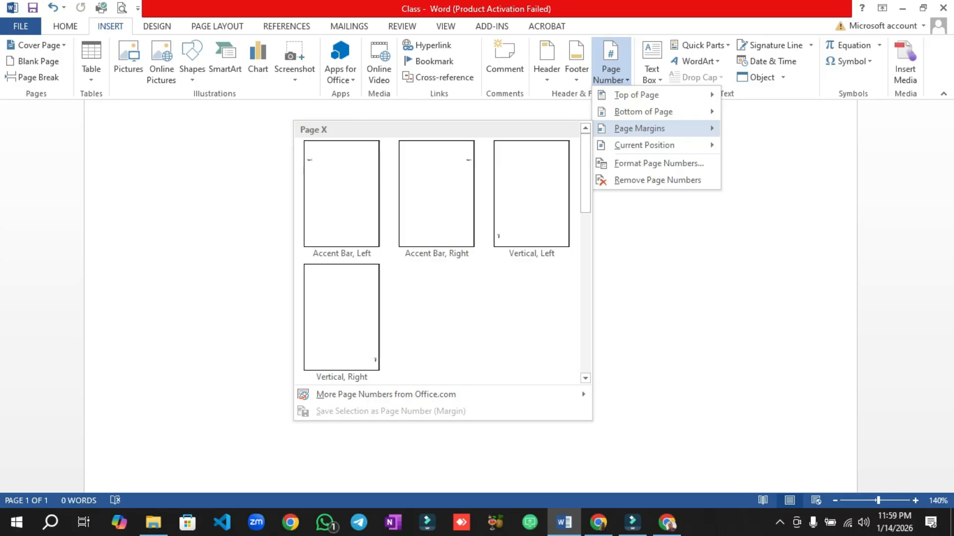
mouse_move(645, 145)
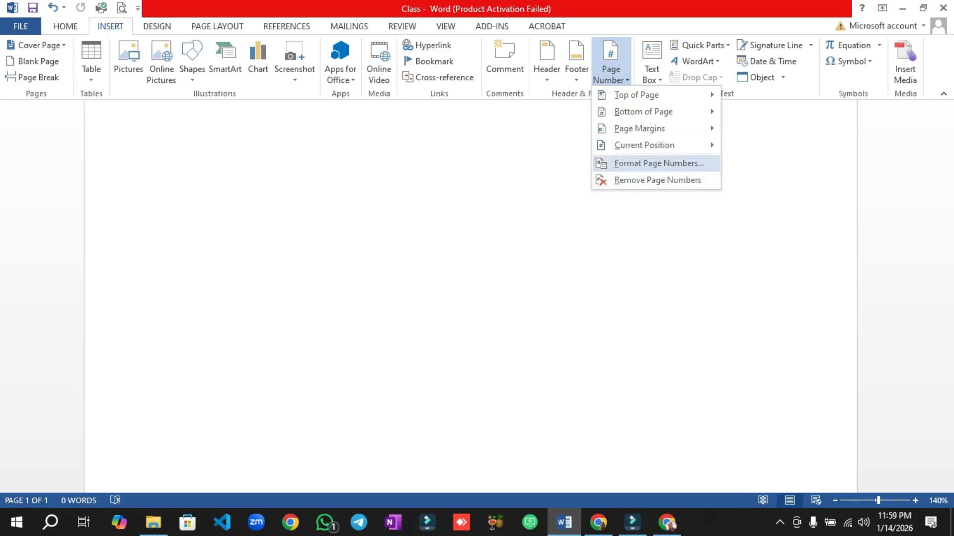
Step: Examine the number formats available for page numbers and leave the format settings without applying a change
left_click(658, 164)
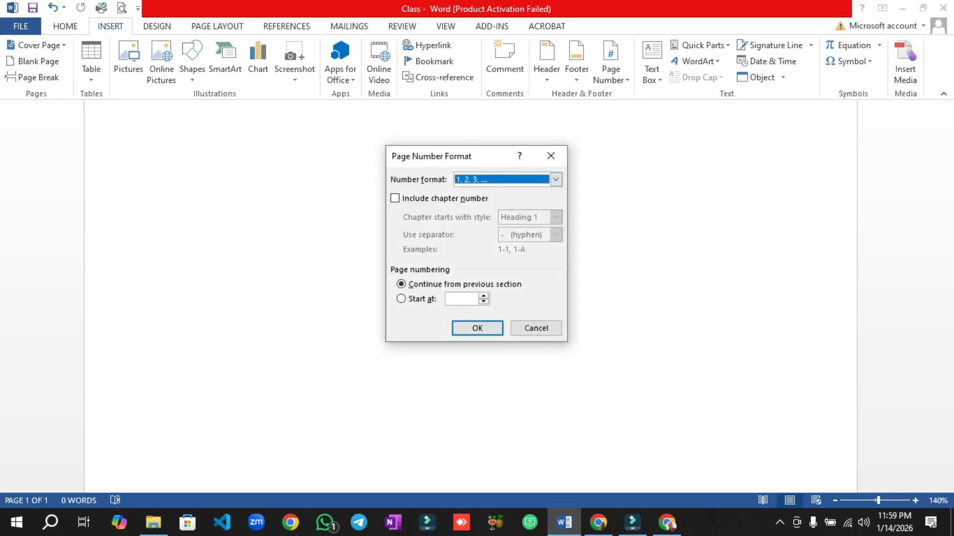
left_click(556, 179)
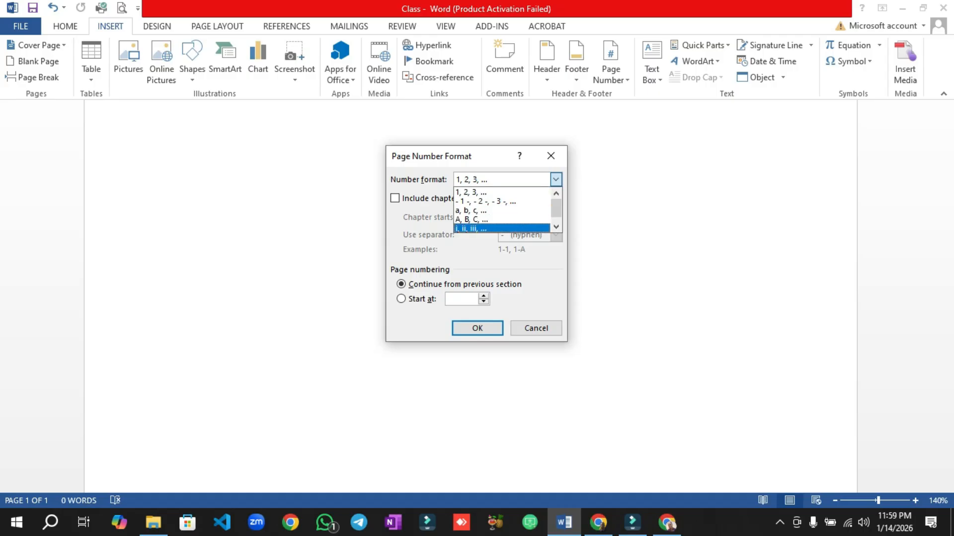
left_click_drag(556, 208, 556, 212)
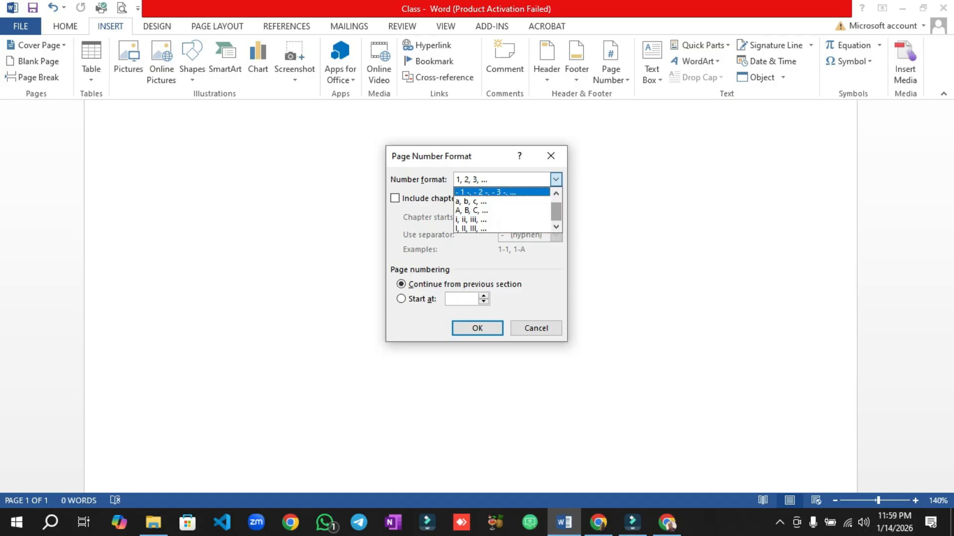
left_click(536, 329)
left_click(536, 328)
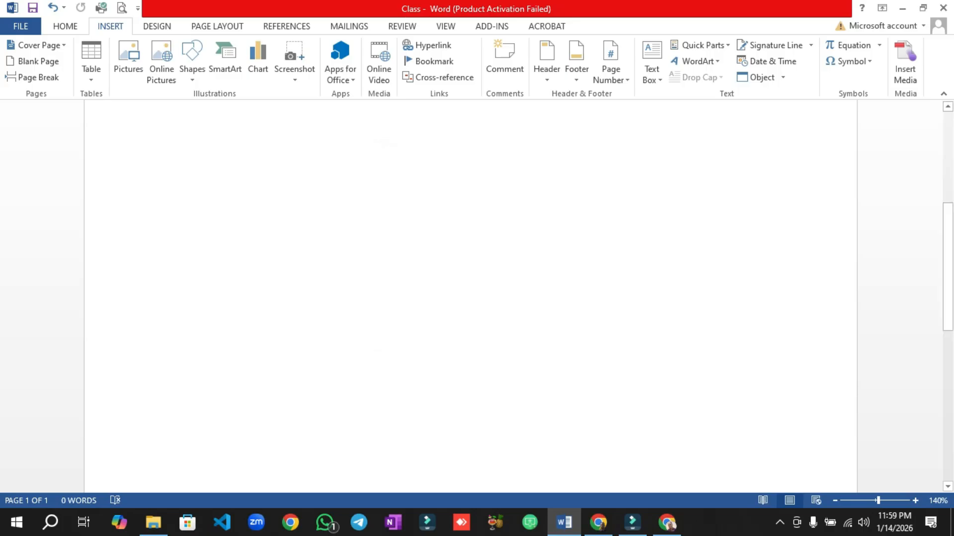
Step: Insert the Accent Bar 1 page number at the bottom of the page and return to the document body
left_click(611, 69)
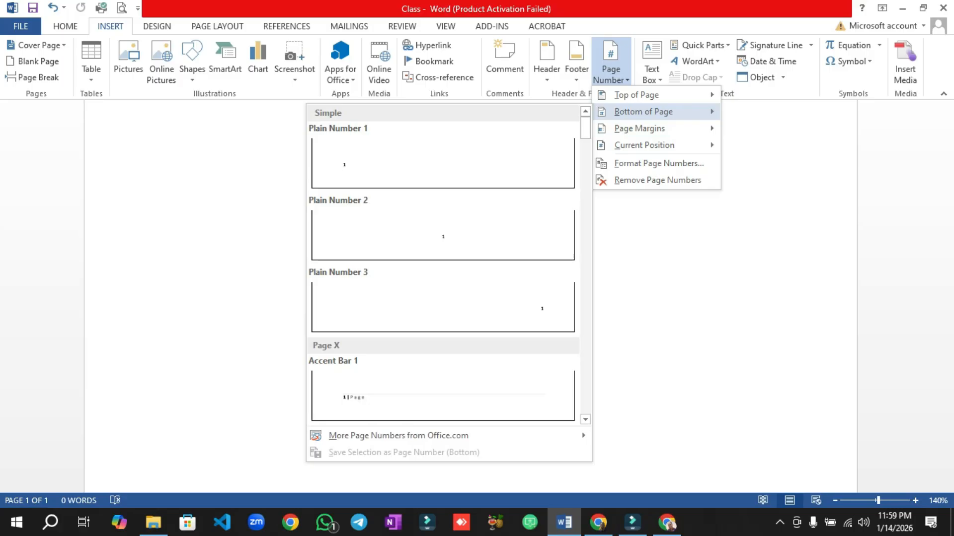
left_click(442, 392)
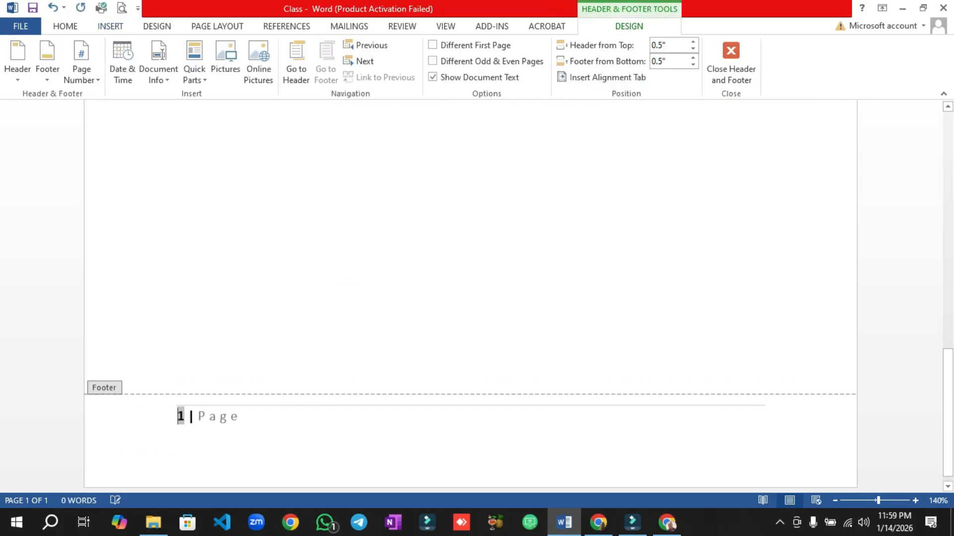
left_click(177, 421)
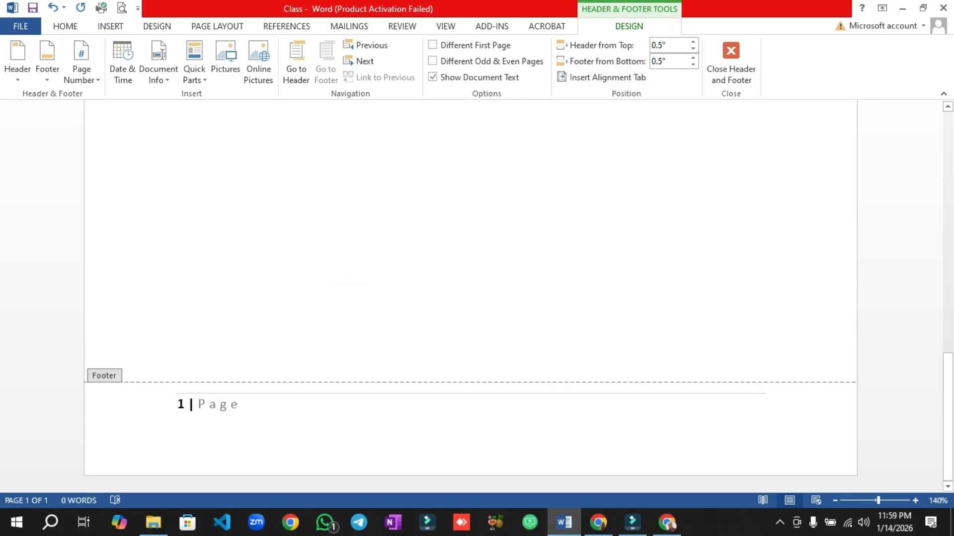
left_click(220, 404)
left_click(185, 404)
left_click(231, 404)
double_click(278, 298)
Step: Reopen the footer for editing at the page number
scroll(470, 298, "up", 5)
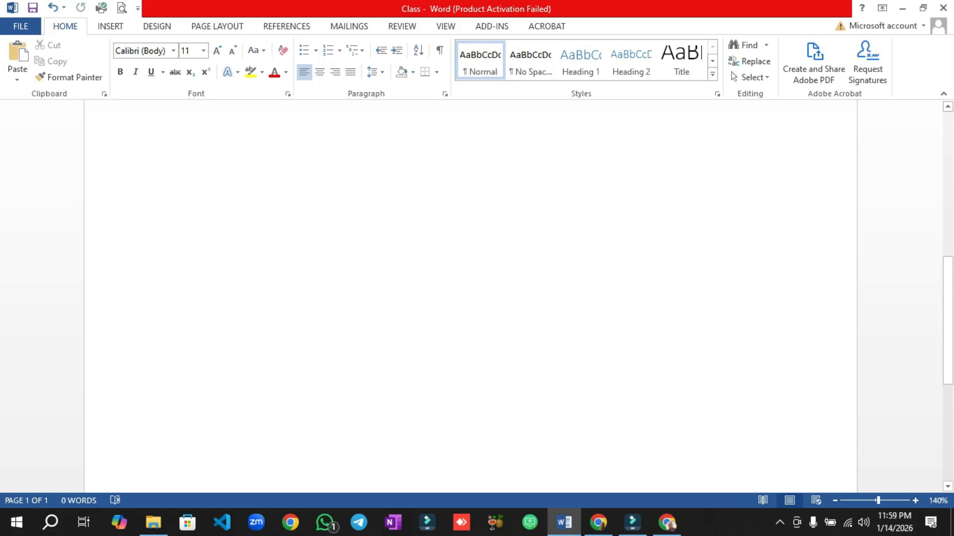
scroll(470, 298, "down", 6)
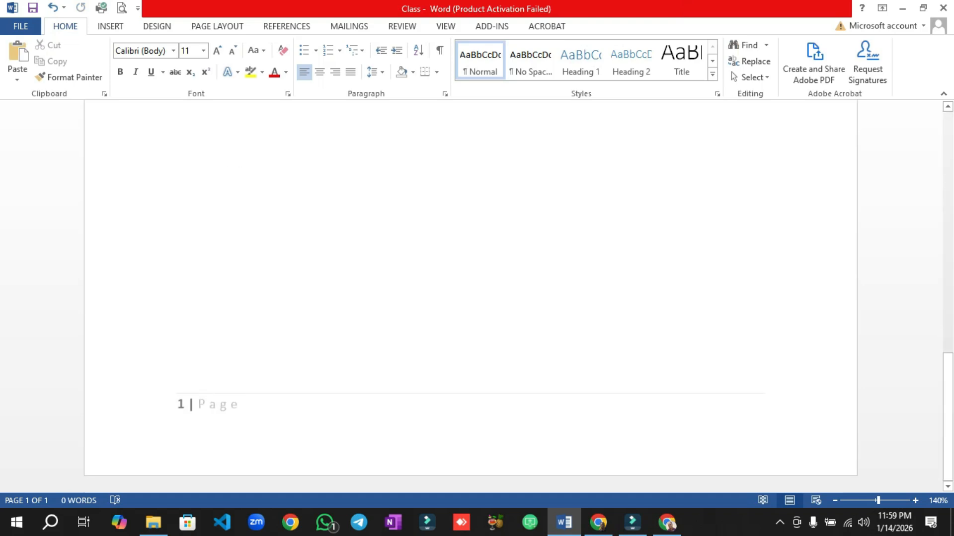
double_click(180, 405)
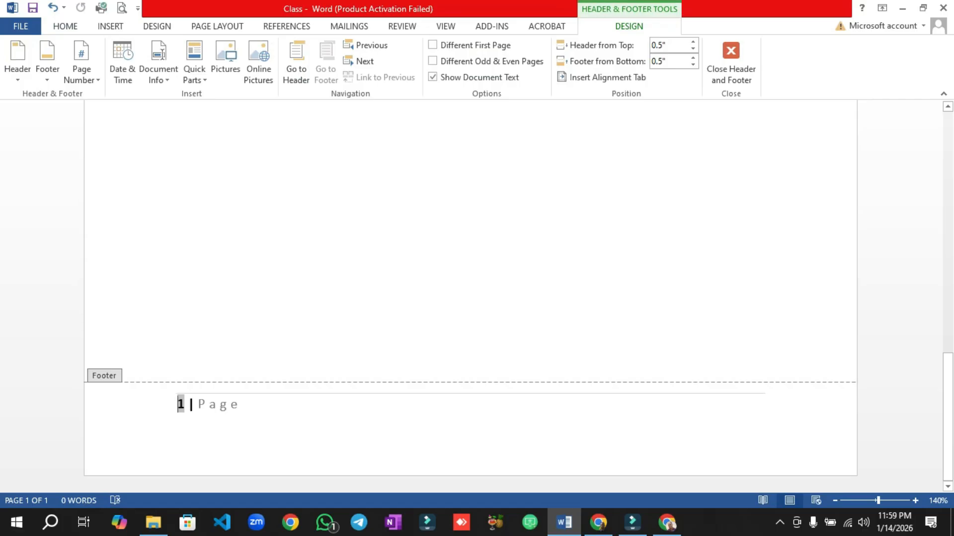